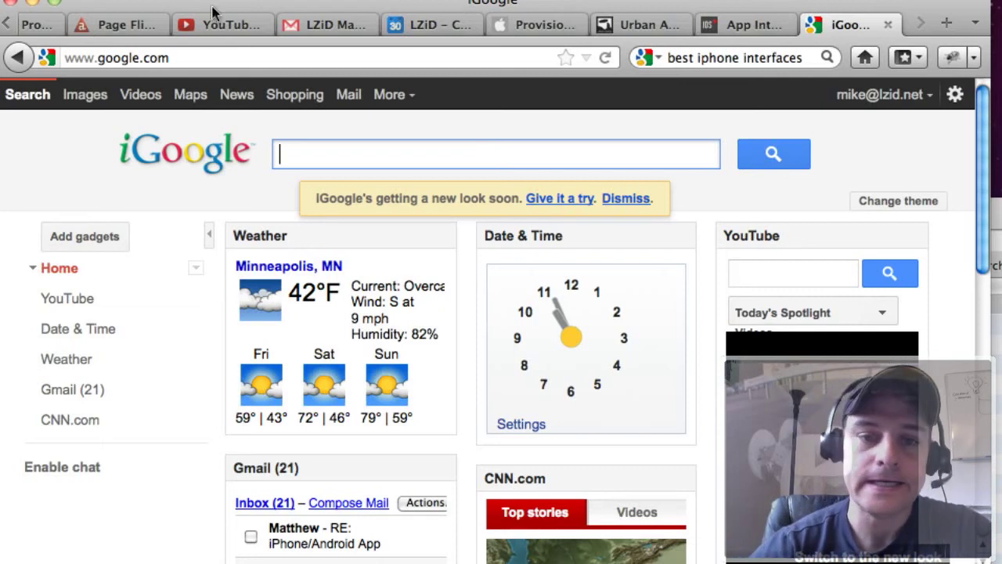
Go to freedemographics.com in the browser.
left_click(170, 59)
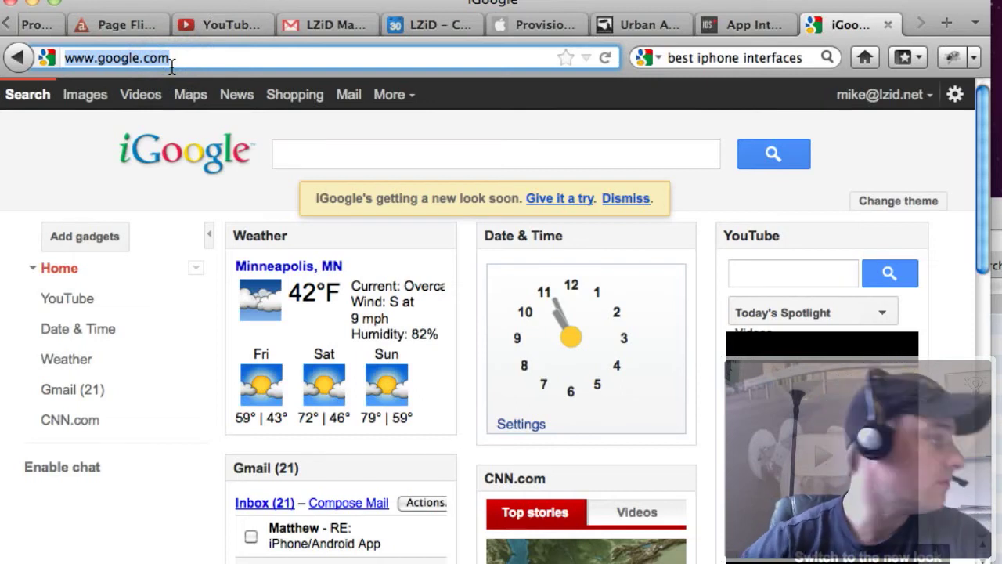
type("fre")
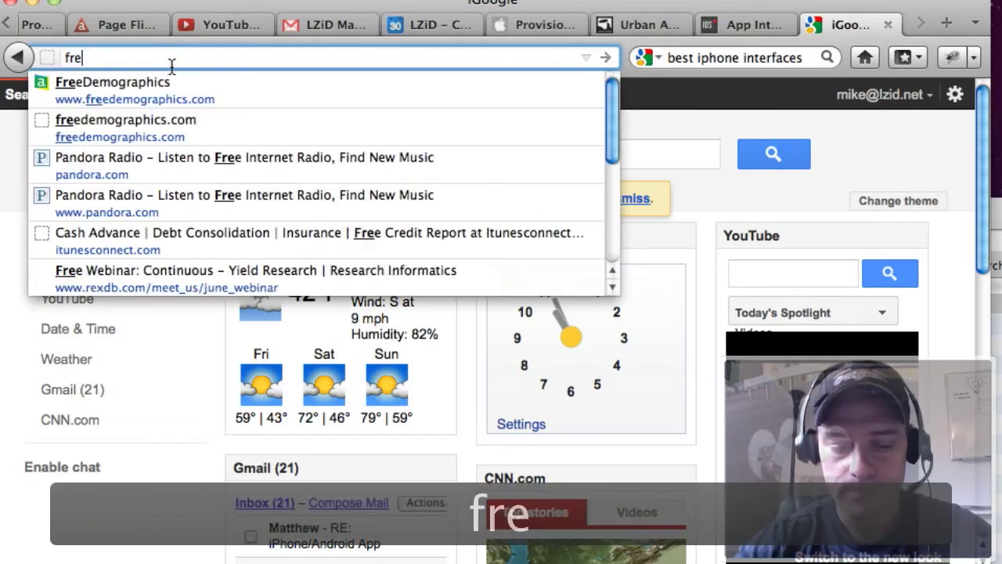
type("edemogra")
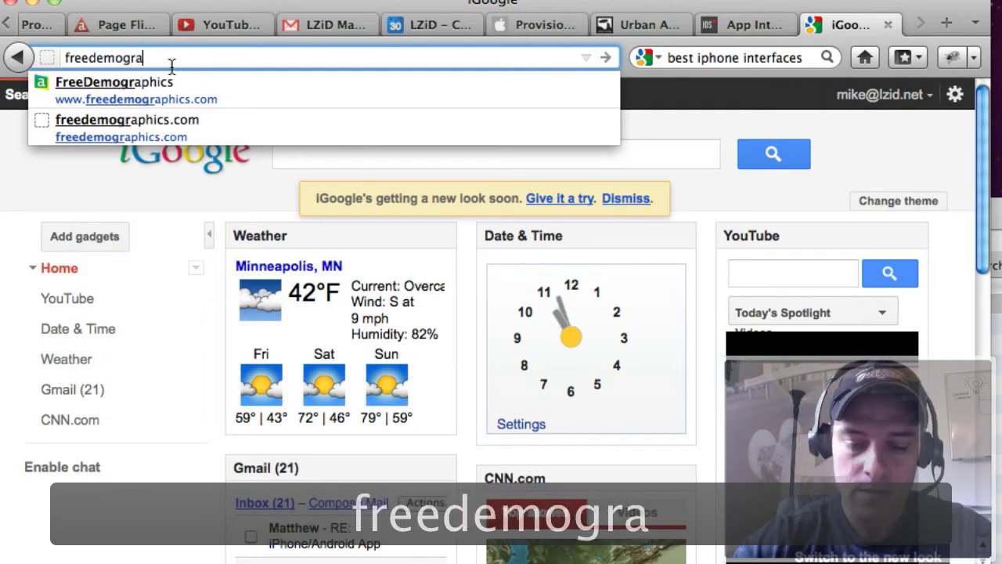
type("phics.com")
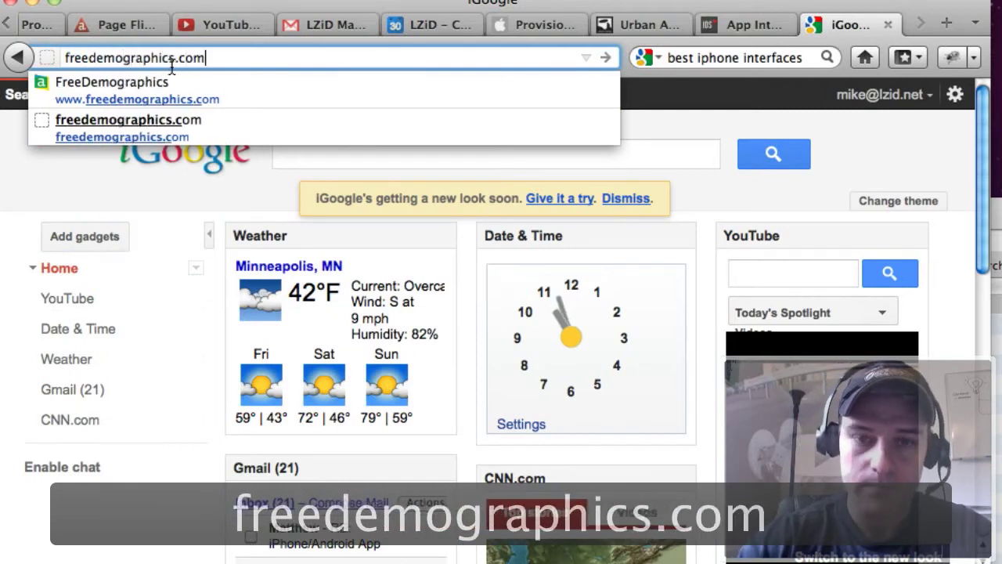
key("Return")
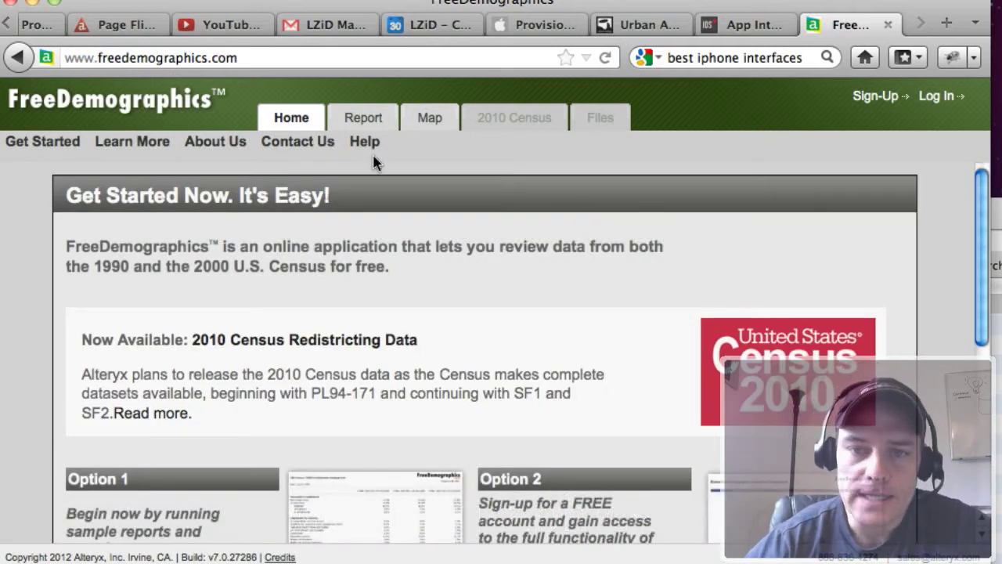
Open the map and enter the site's street address as the geography selection.
left_click(429, 126)
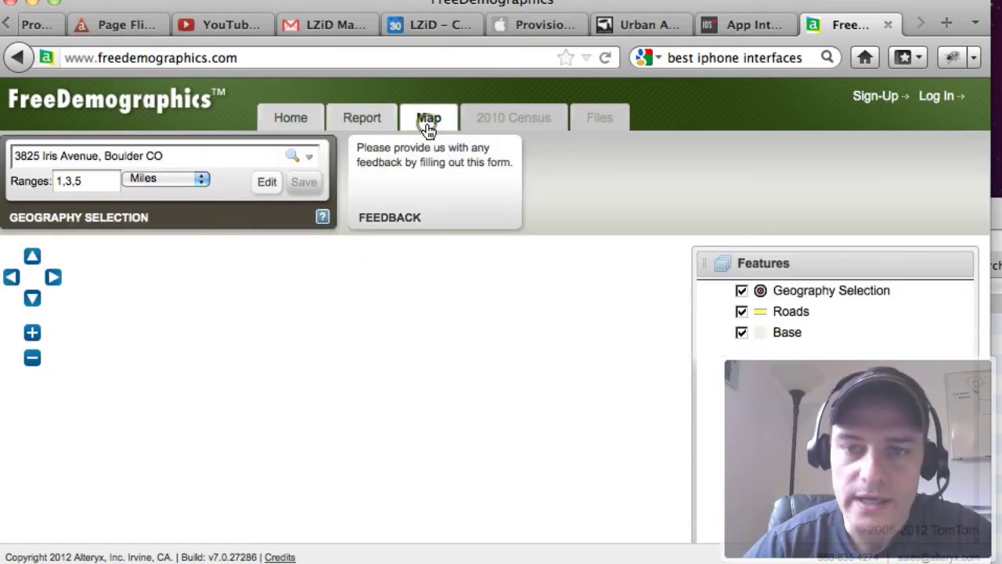
triple_click(211, 156)
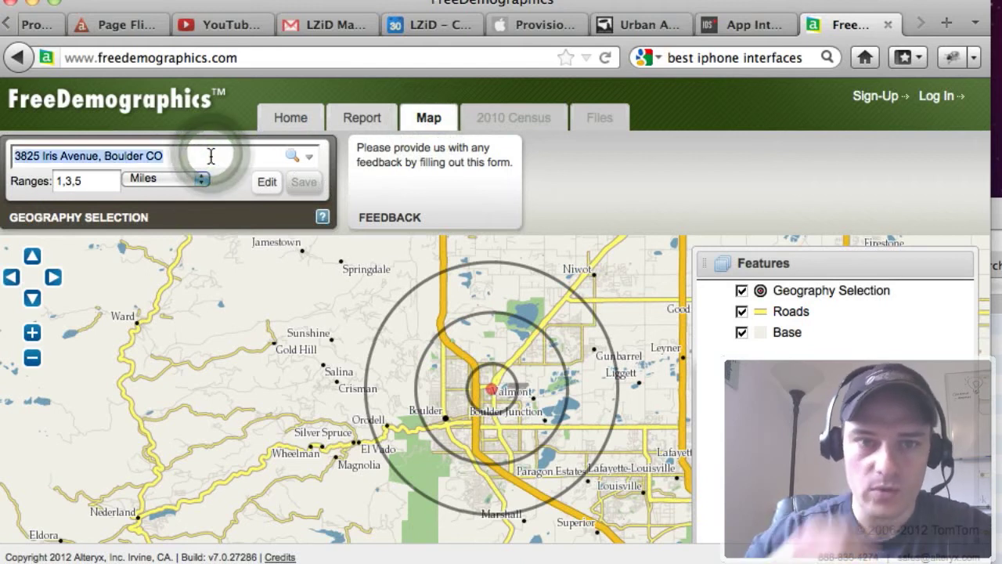
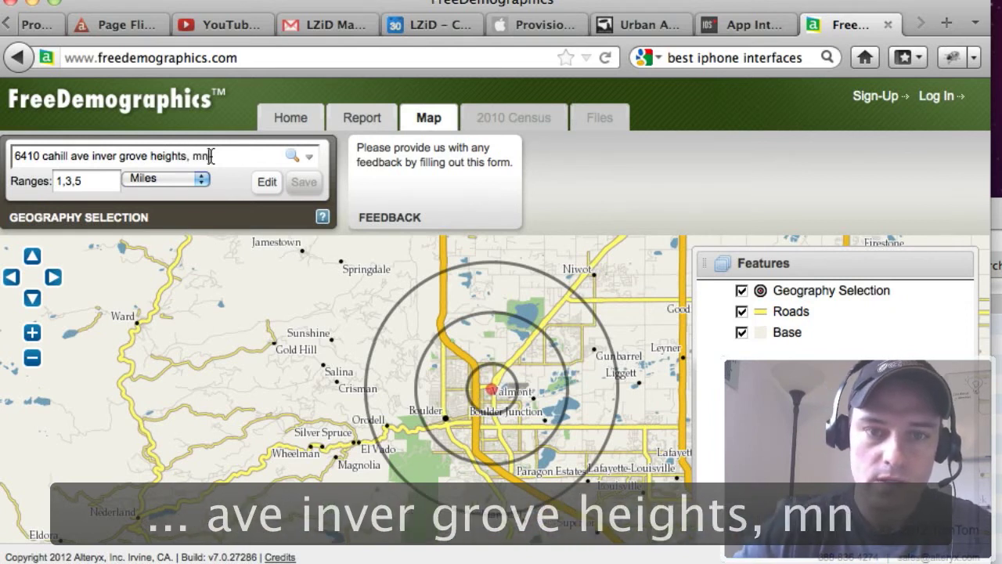
key("Return")
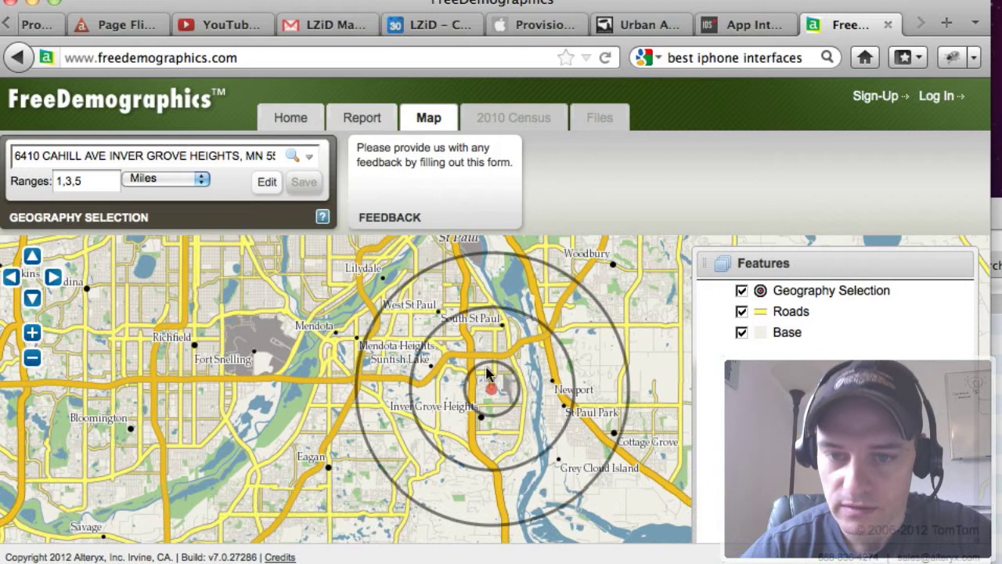
Set the trade-area ranges to 2, 5 and 10 miles.
double_click(91, 182)
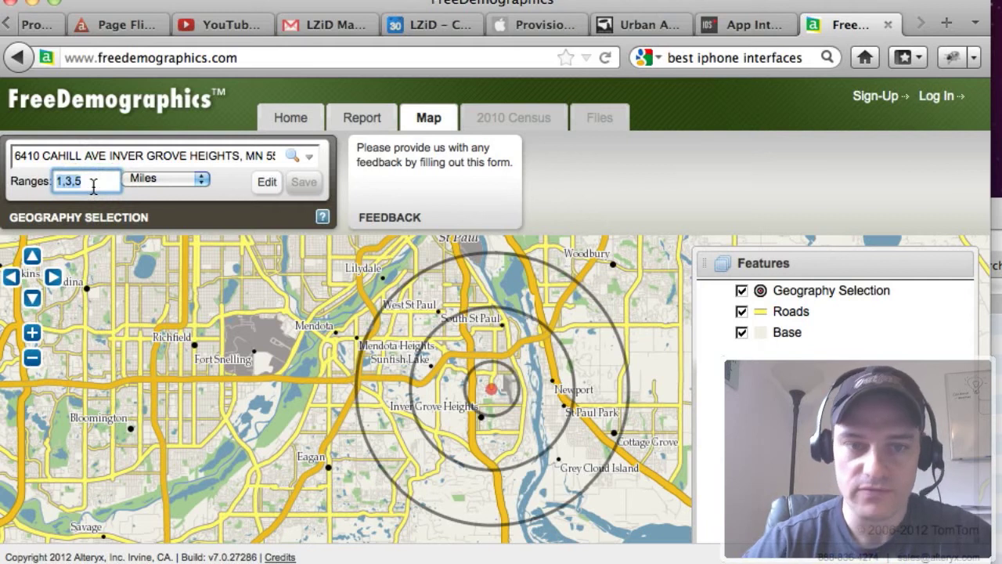
type("2,")
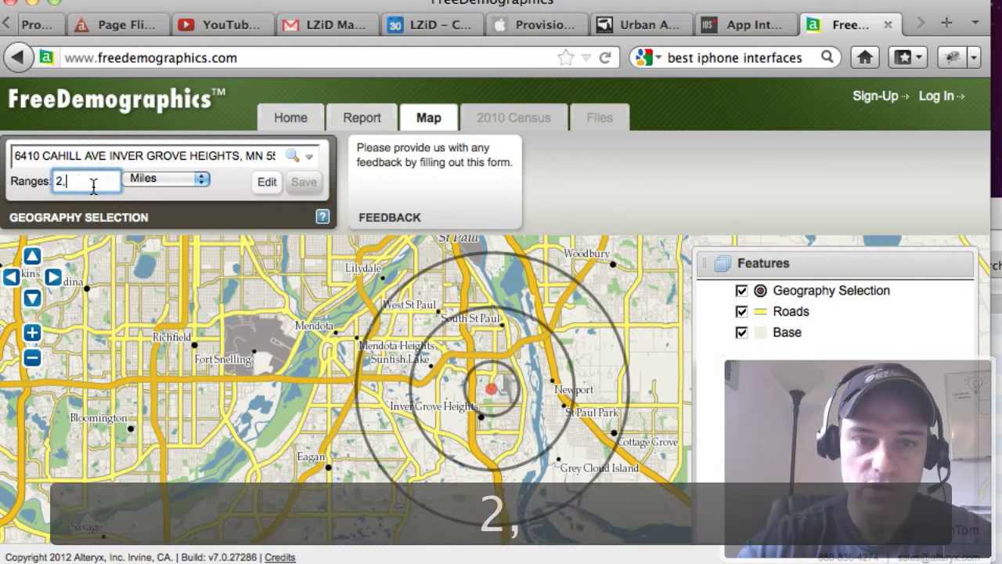
type("5,10")
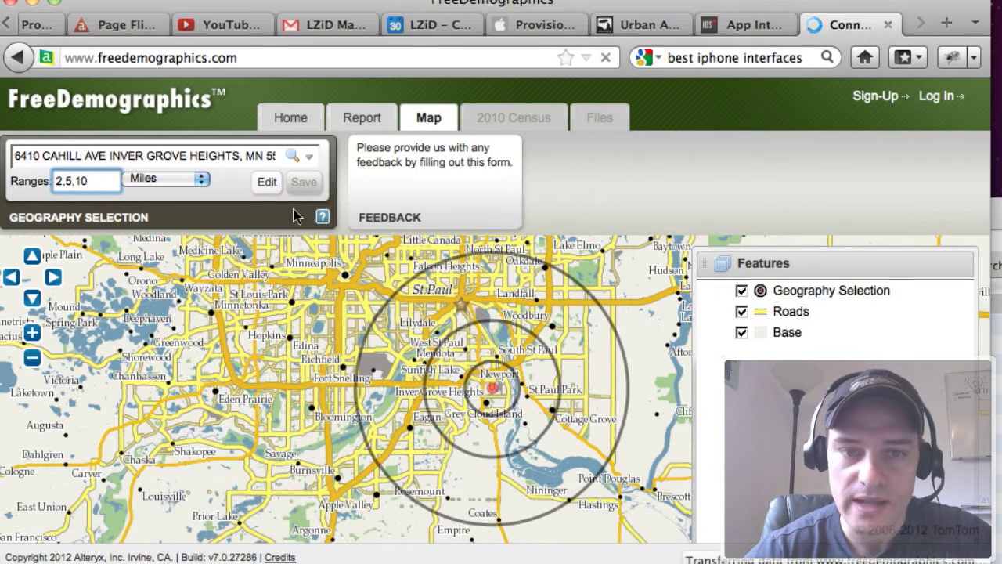
Open the demographic snapshot comparison report and scroll through its map, chart and data table.
left_click(366, 122)
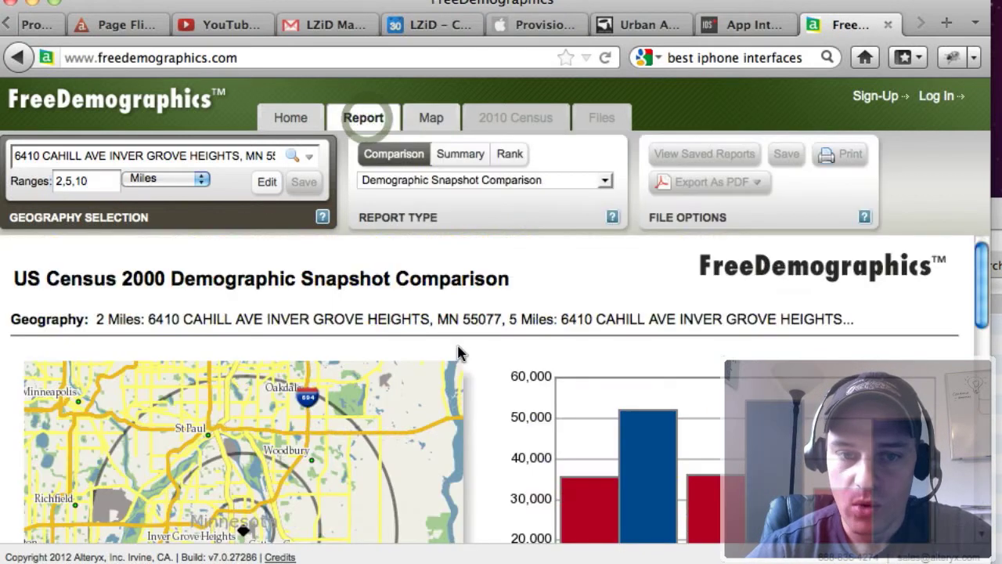
scroll(461, 353, "down", 1)
scroll(461, 353, "up", 1)
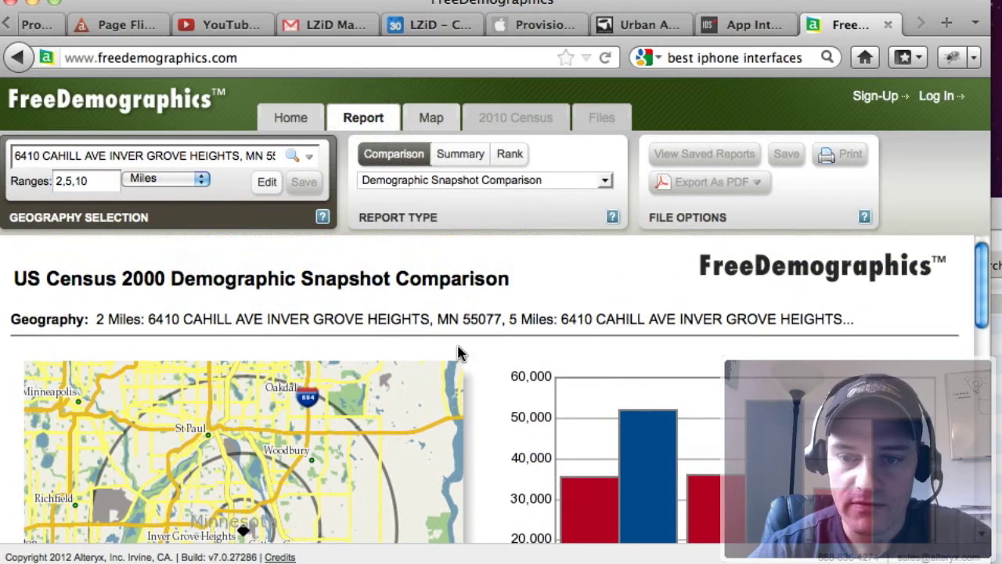
scroll(461, 353, "down", 1)
scroll(460, 353, "up", 1)
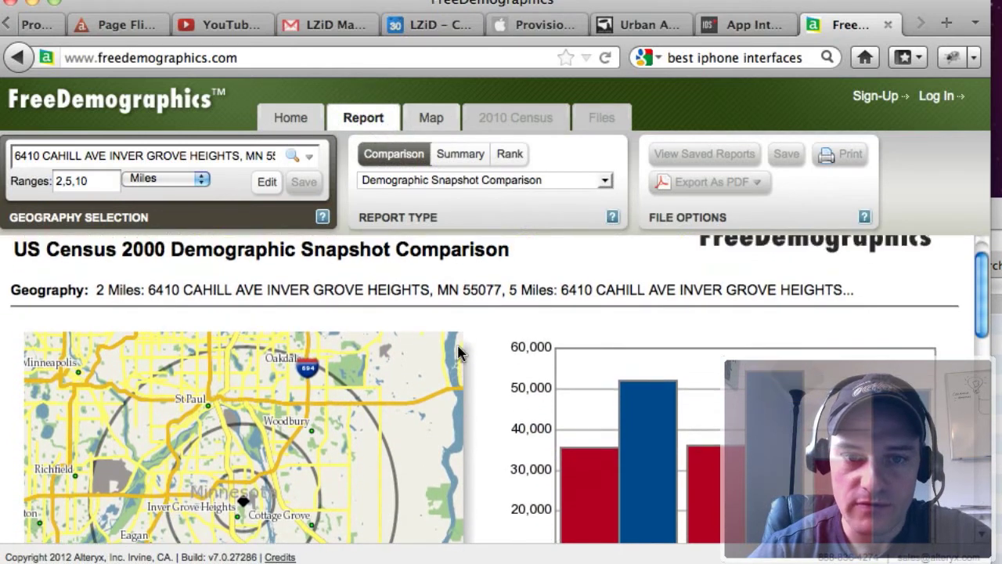
left_click_drag(77, 244, 164, 249)
left_click(259, 284)
scroll(343, 296, "down", 2)
scroll(342, 296, "down", 2)
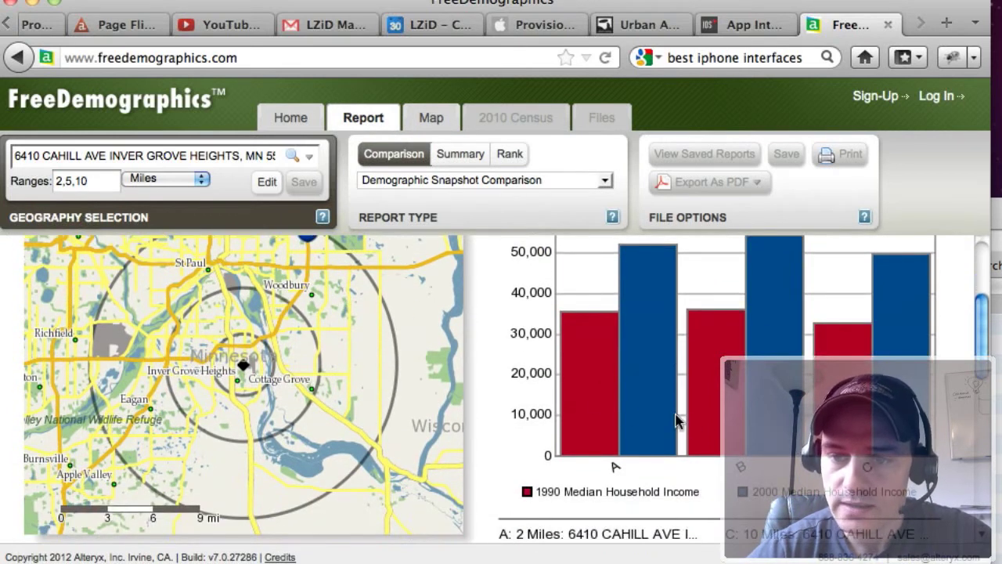
scroll(596, 404, "down", 10)
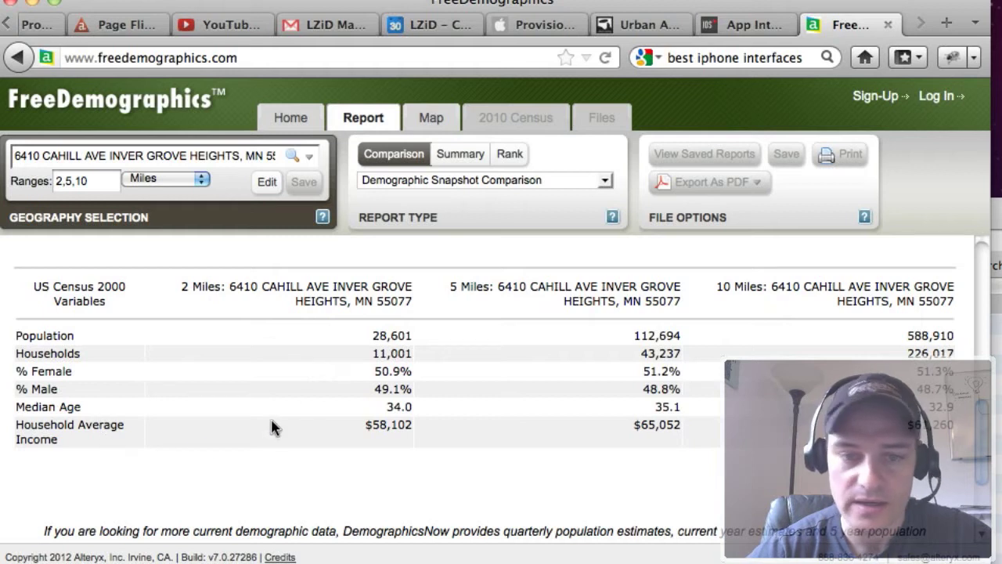
scroll(704, 395, "down", 1)
scroll(708, 400, "up", 1)
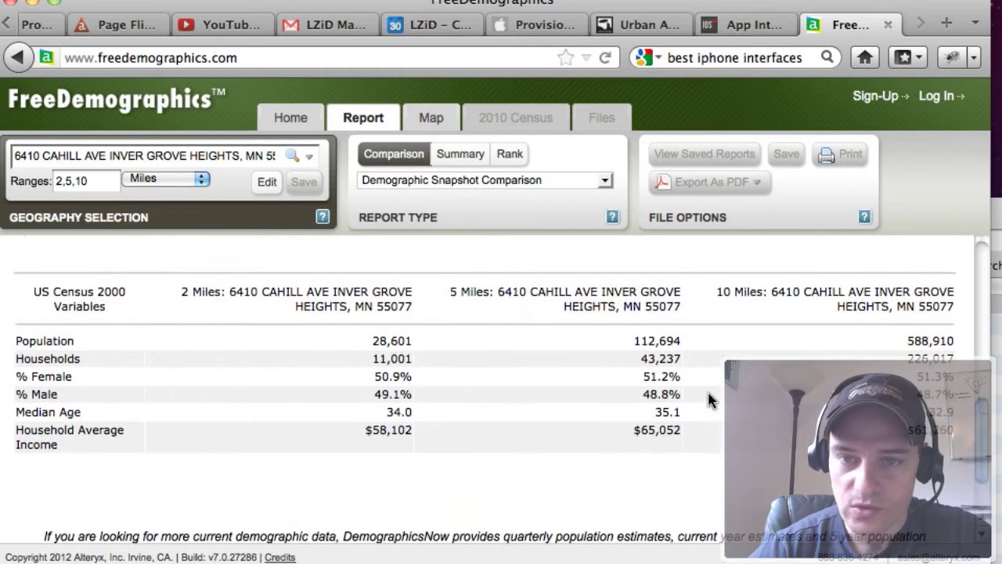
scroll(709, 400, "up", 1)
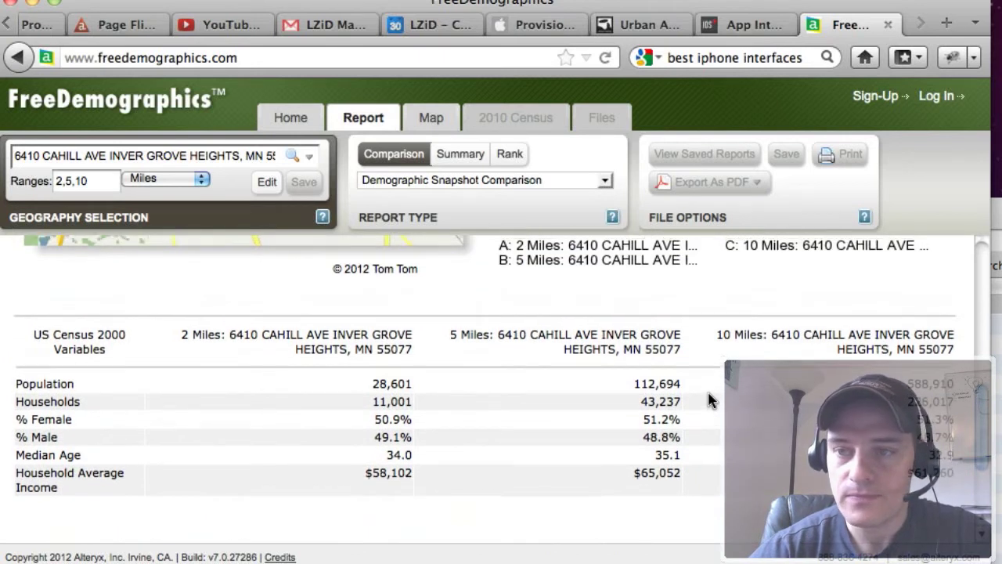
scroll(709, 399, "up", 10)
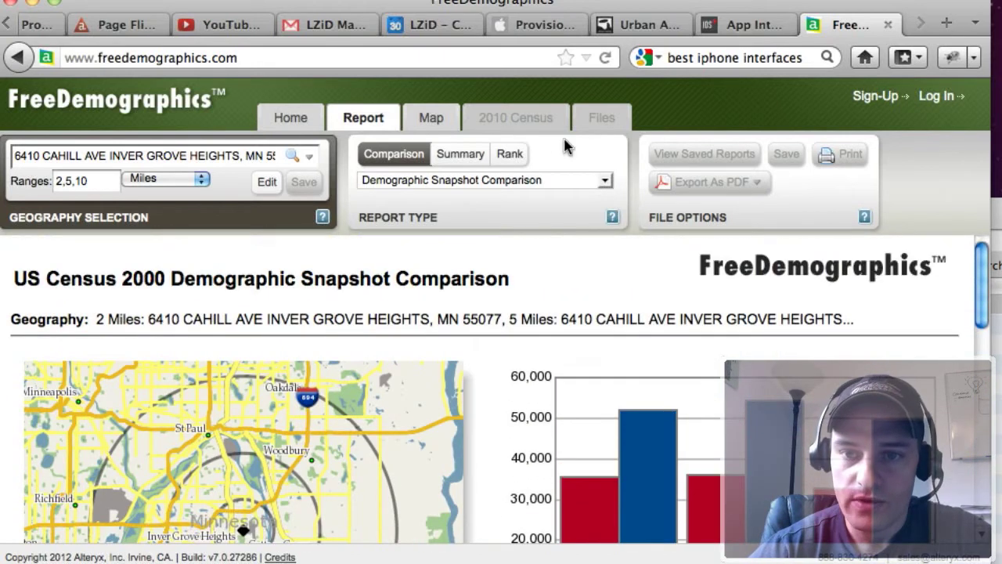
Log in to the site with the account e-mail and password.
left_click(509, 118)
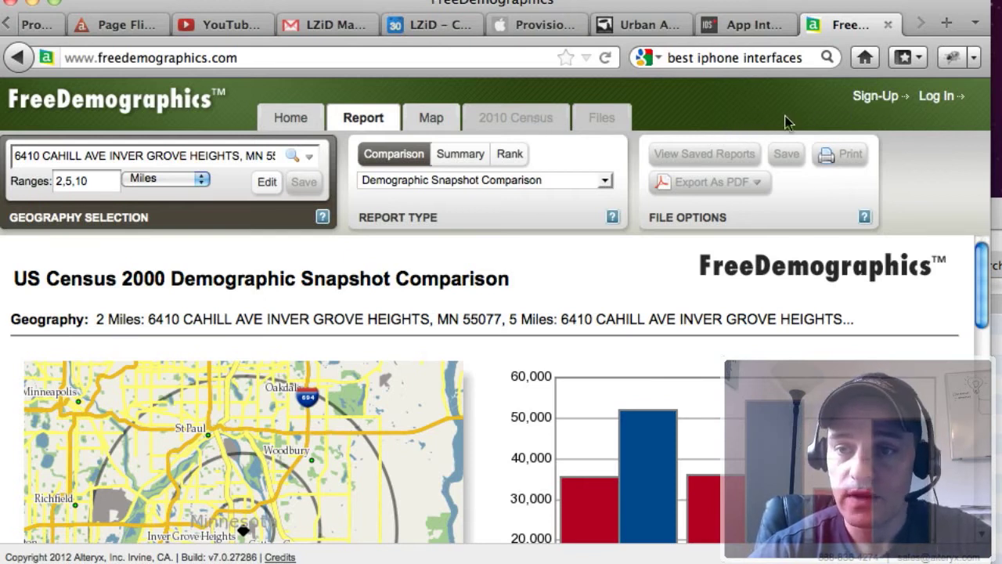
left_click(938, 100)
left_click(505, 288)
type("•••••••••")
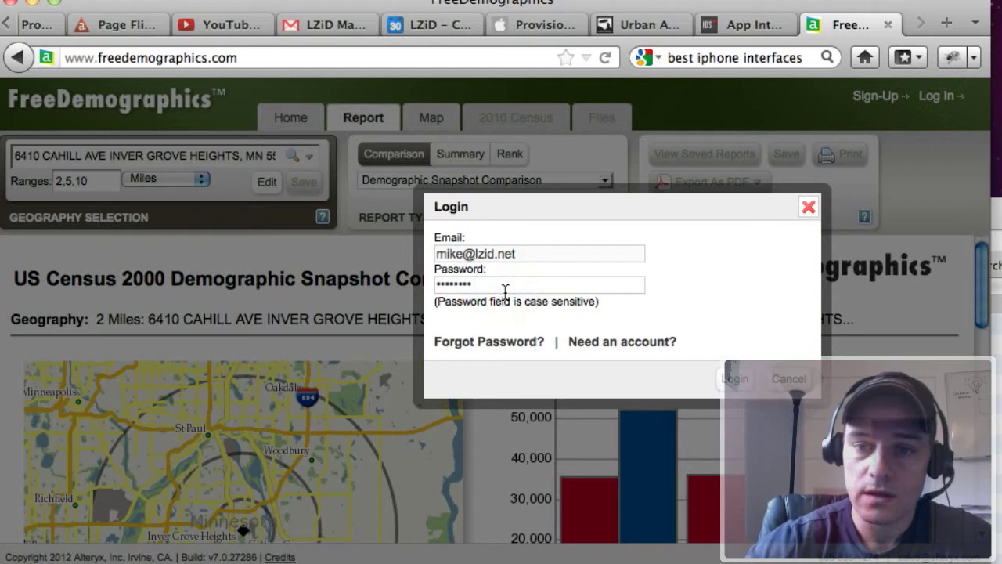
key("Return")
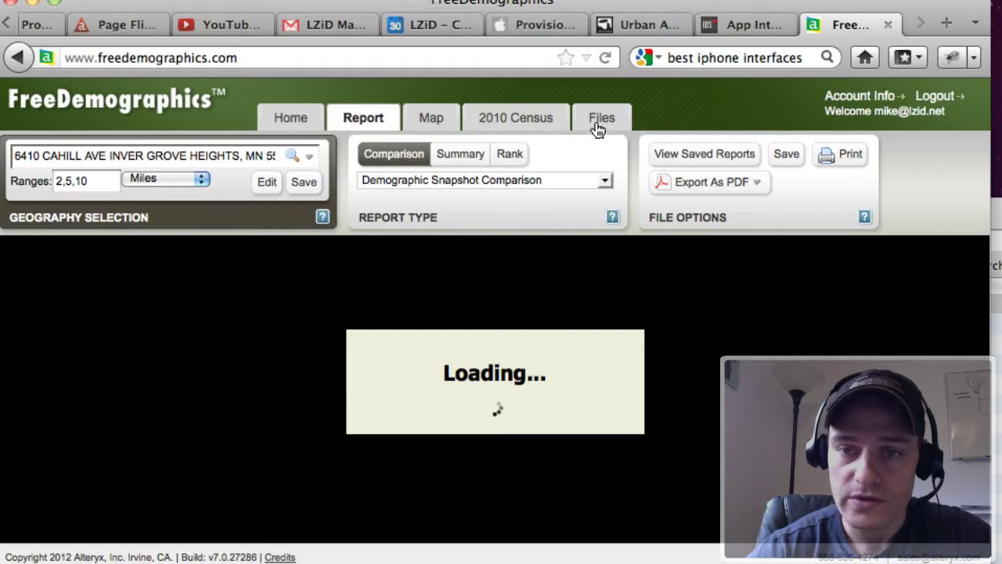
Open the 2010 Census section and copy the site address from the geography selection.
left_click(509, 120)
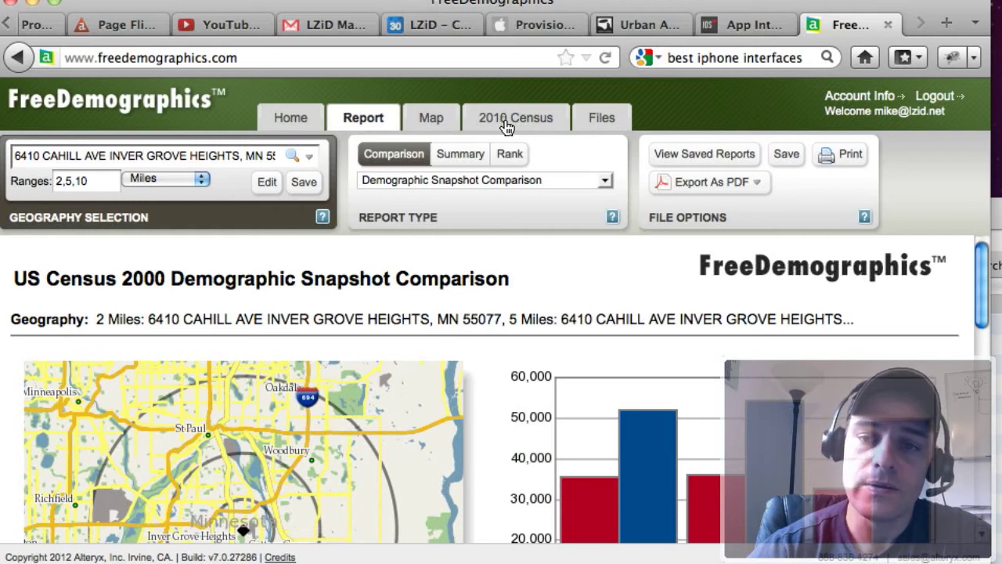
left_click(507, 126)
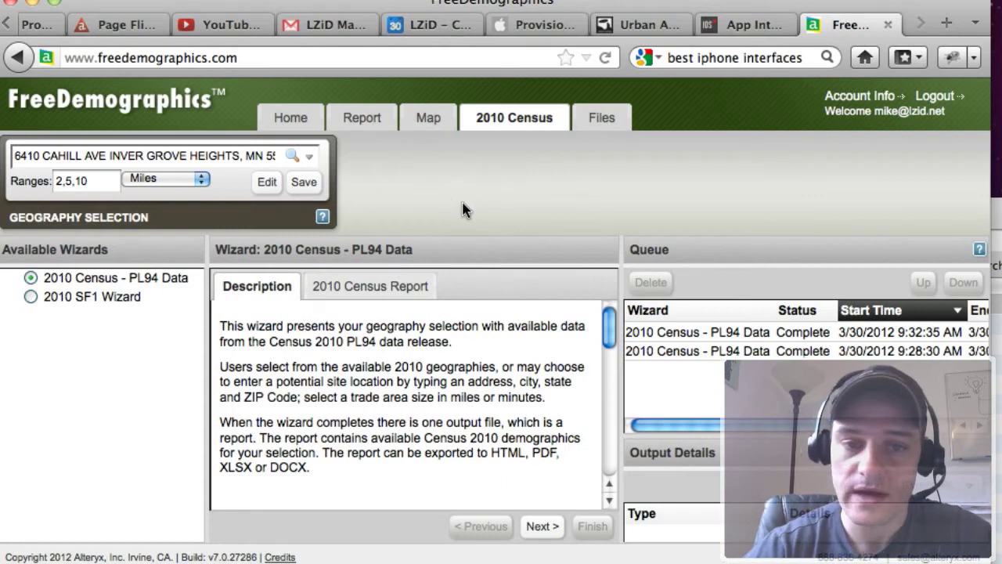
triple_click(180, 154)
key("super+c")
Advance the 2010 Census PL94 Data wizard to its report page and choose the Single Location option.
left_click(449, 181)
left_click(549, 532)
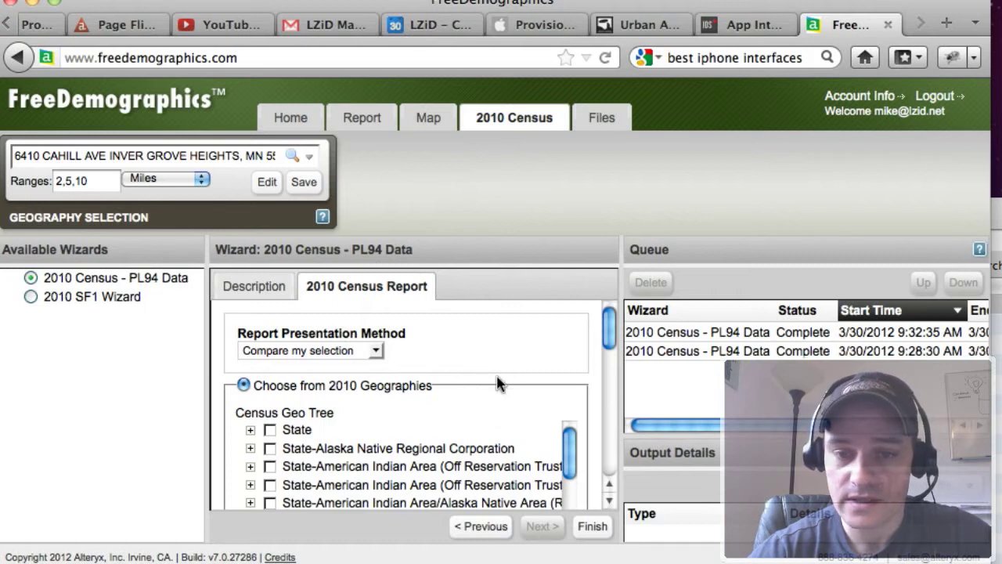
scroll(498, 383, "down", 5)
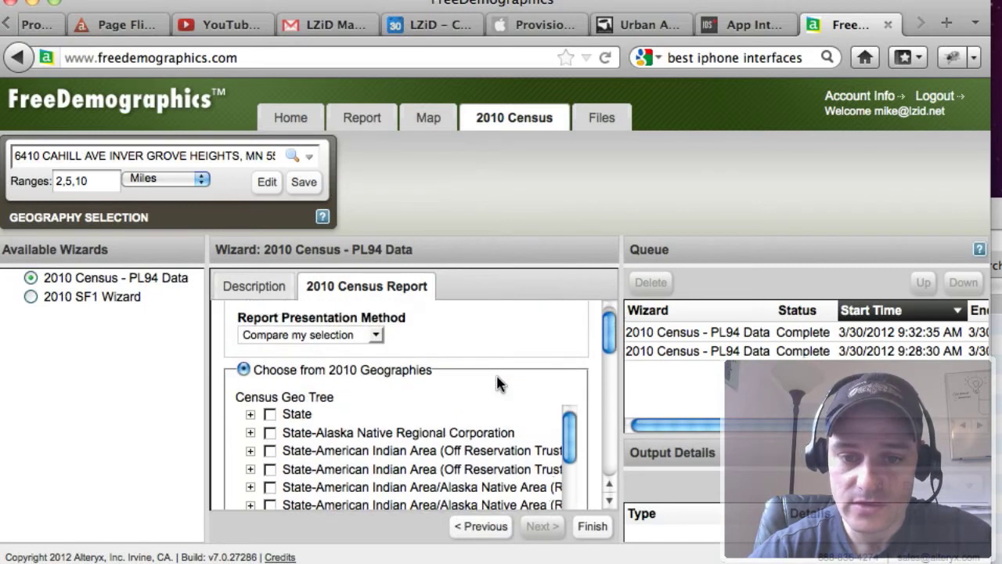
scroll(486, 384, "down", 2)
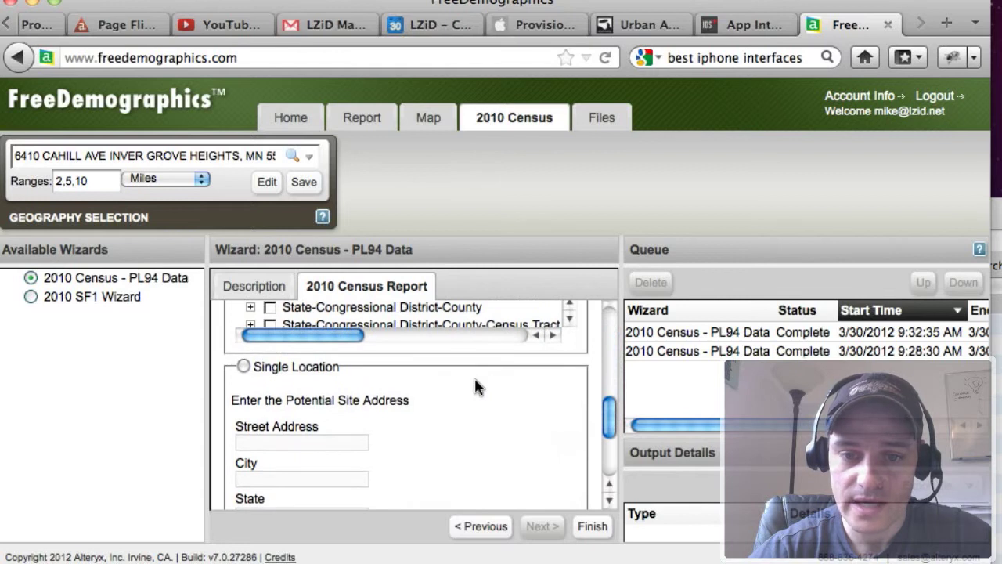
left_click(243, 368)
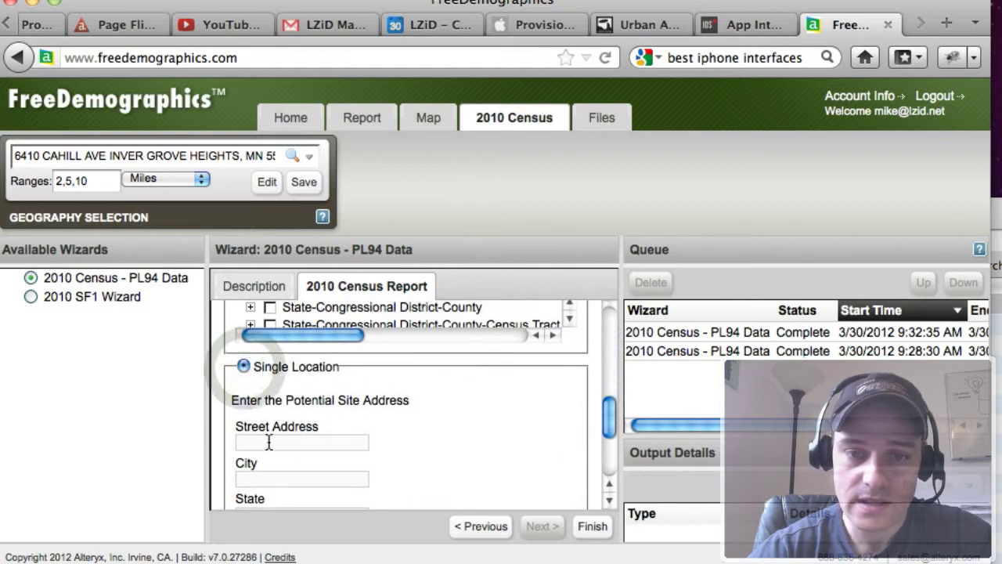
Enter the potential site's street address, city, state and ZIP code in the Single Location fields.
left_click(267, 440)
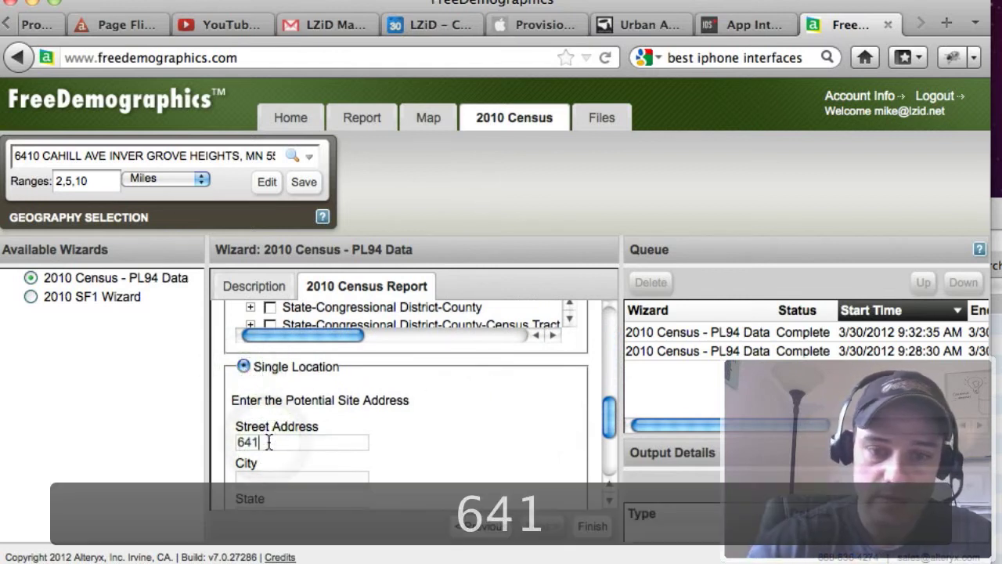
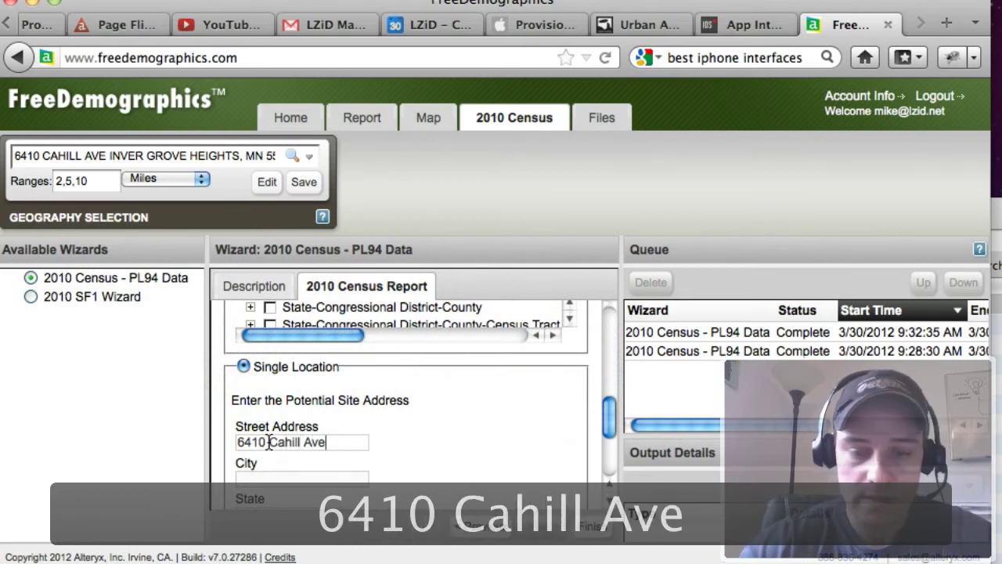
key("Tab")
type("Inv")
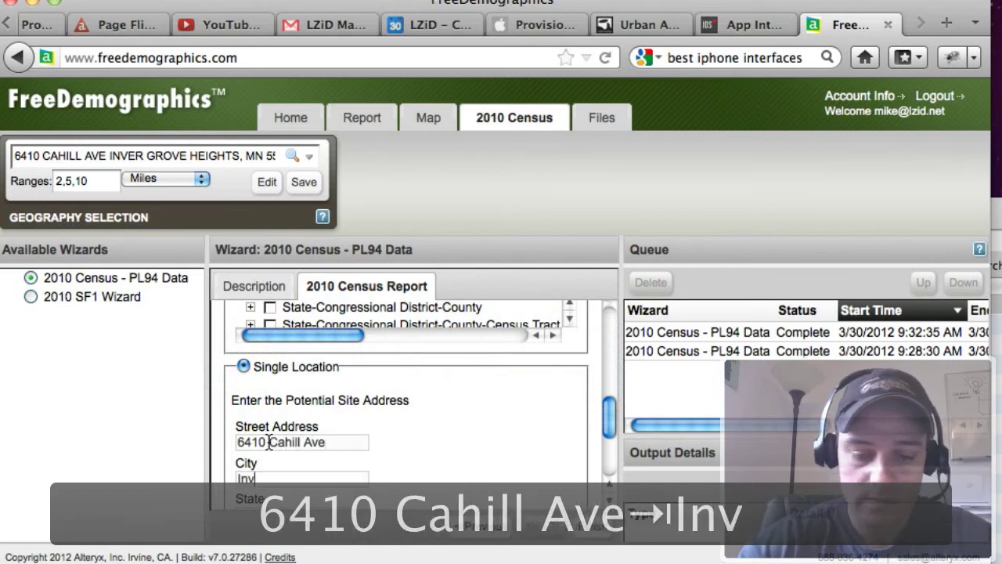
type("er Grove Heights")
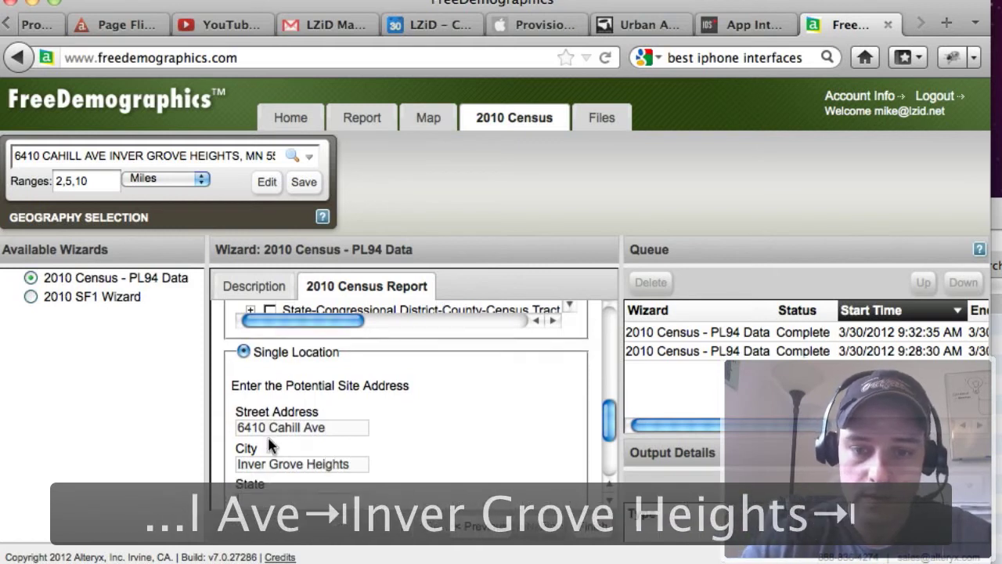
key("Tab")
type("MN")
key("Tab")
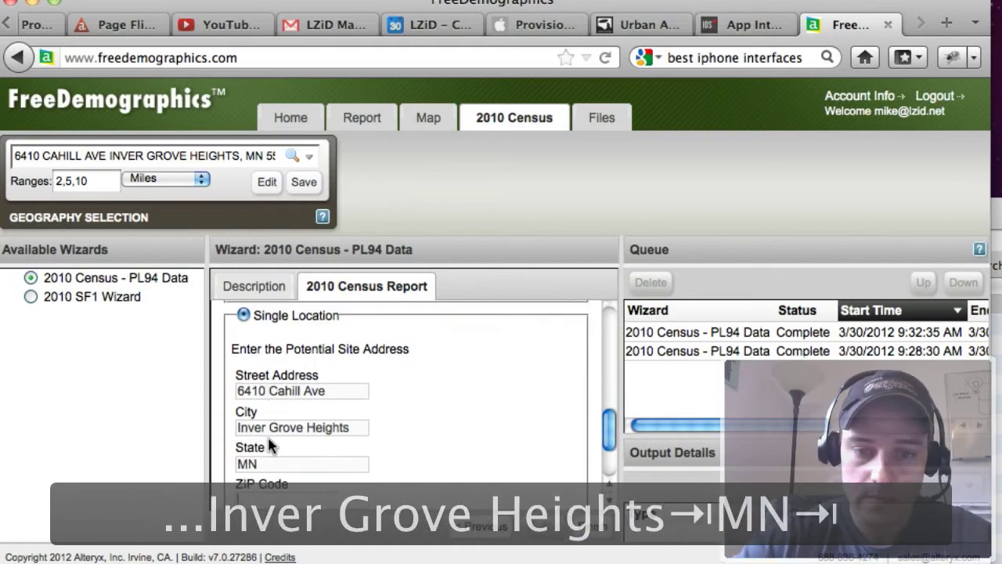
type("55076")
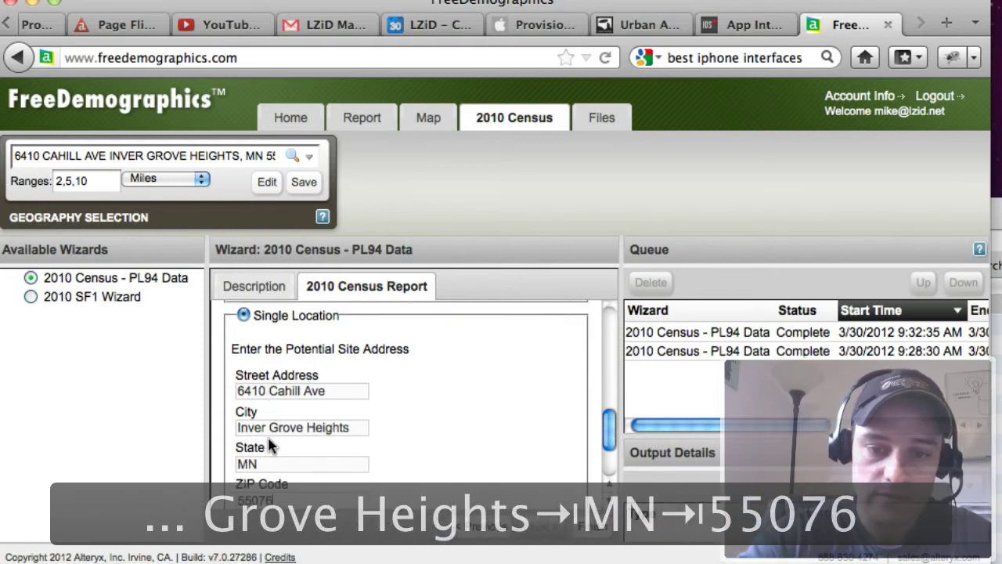
Finish the wizard to run the report with trade area sizes of 1, 3, 5 miles.
scroll(447, 454, "down", 1)
scroll(447, 453, "down", 2)
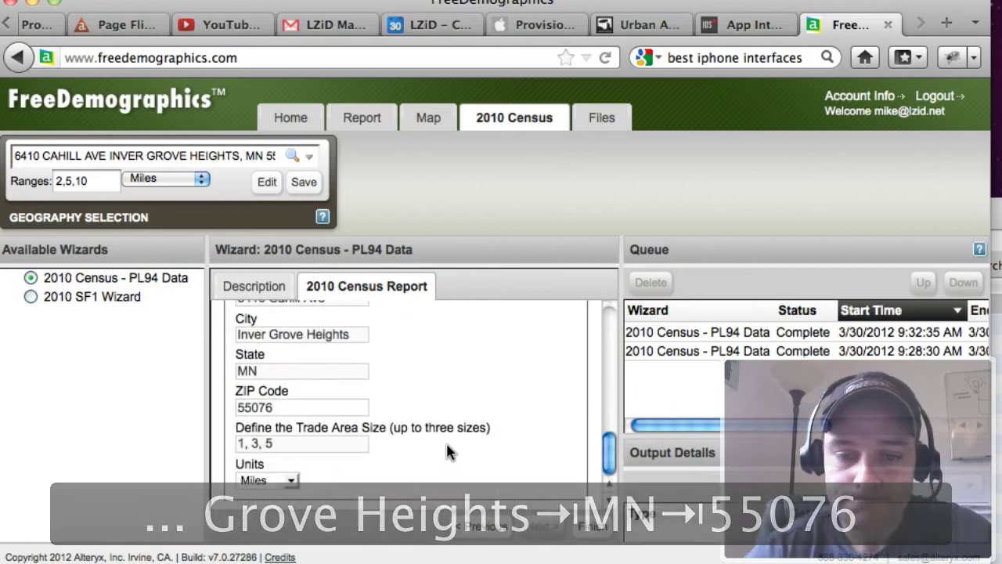
left_click(289, 446)
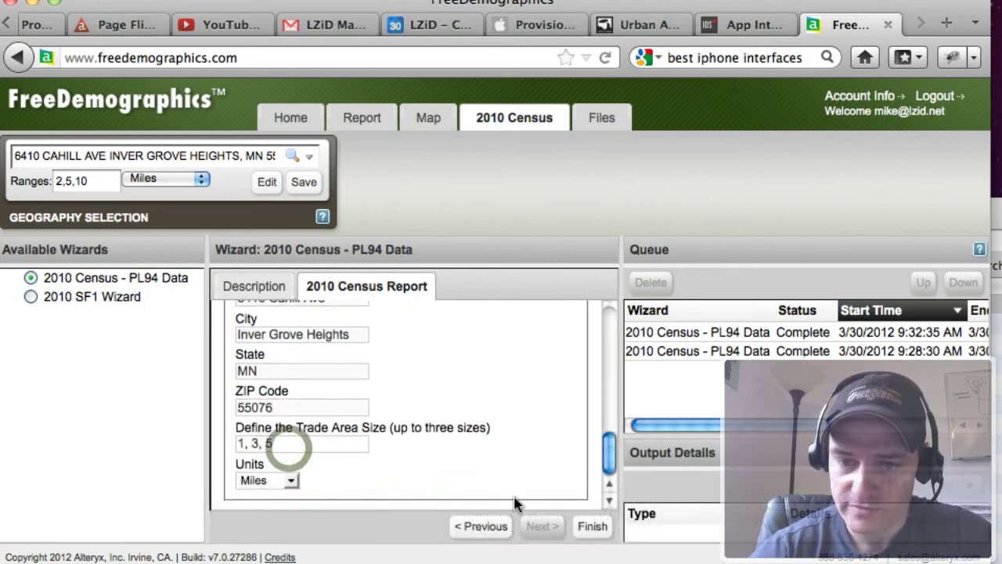
left_click(593, 529)
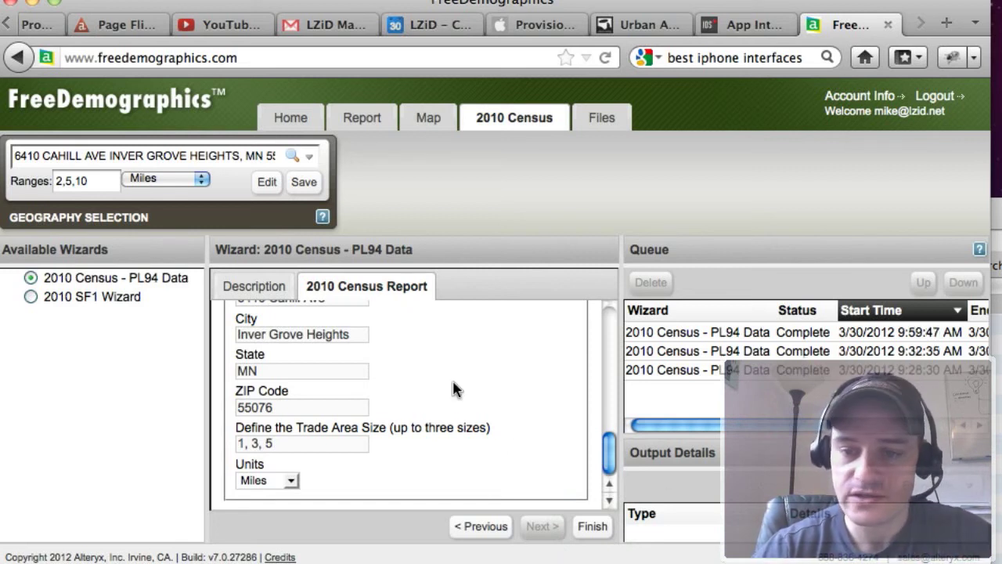
Select the completed report in the queue and export its output file as a PDF.
scroll(454, 389, "down", 1)
left_click(692, 373)
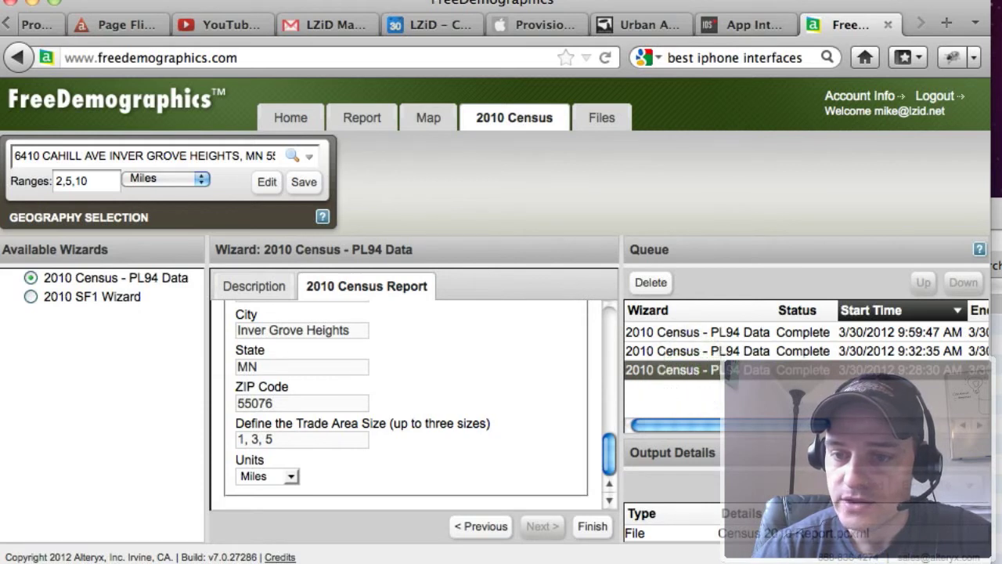
left_click(783, 534)
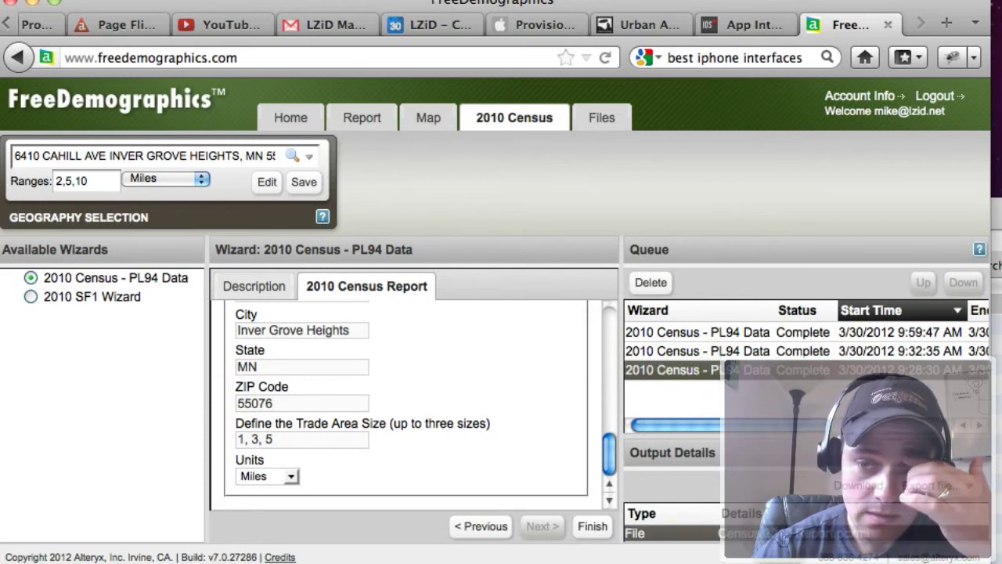
left_click(960, 487)
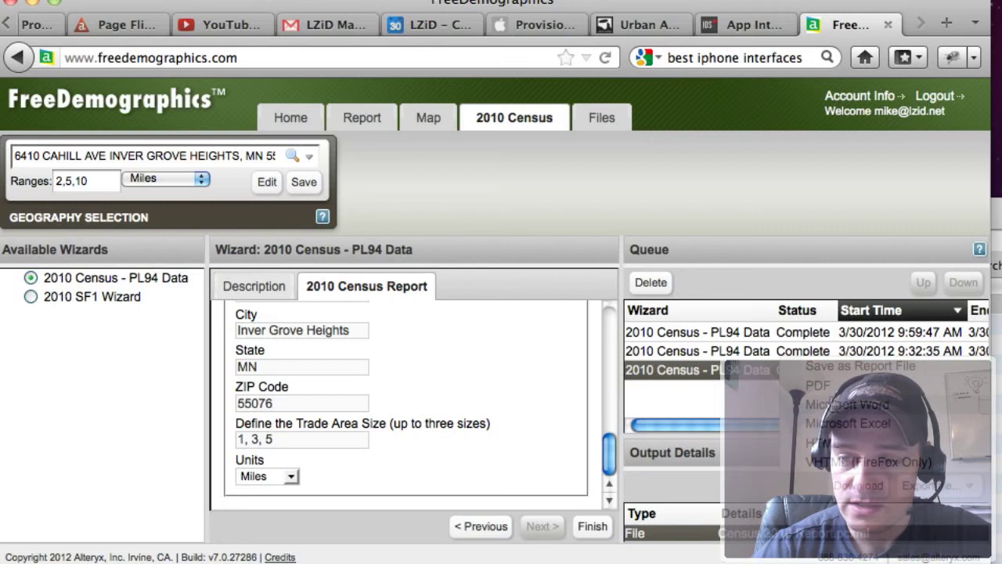
left_click(819, 387)
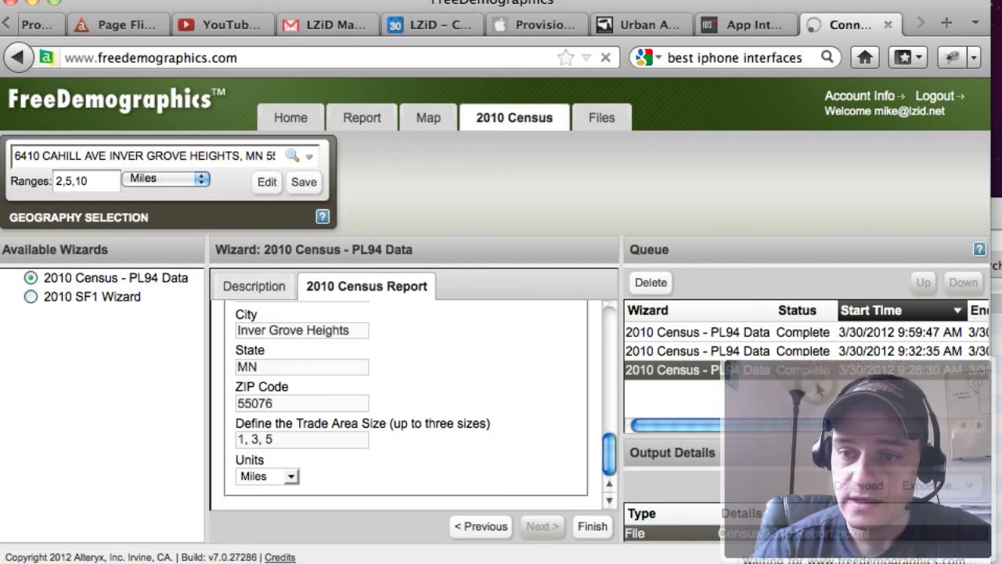
left_click(810, 377)
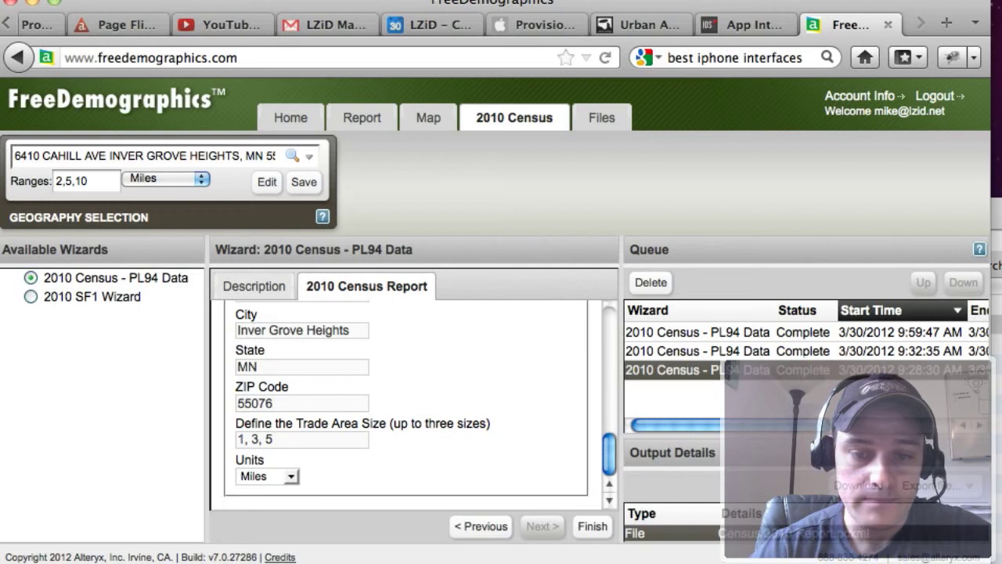
Switch to the Downloads folder and open Census 2010 Report(1).pdf.
key("super+Tab")
left_click(418, 239)
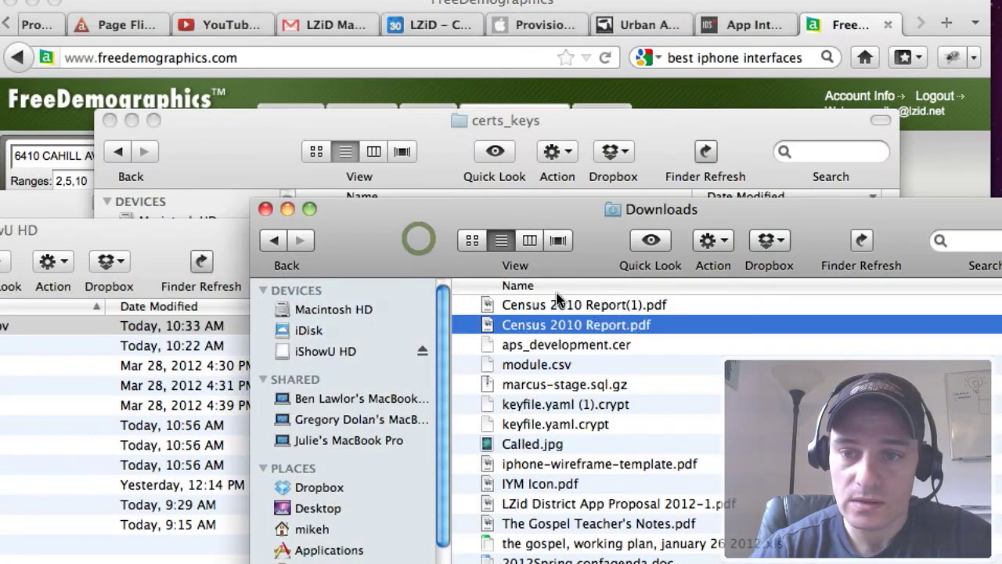
double_click(558, 303)
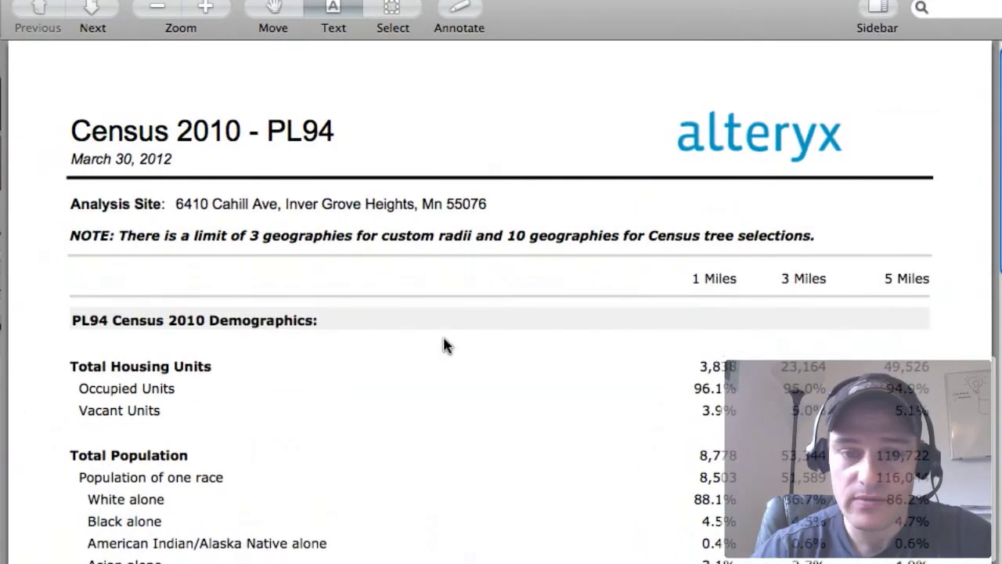
Scroll through the PDF's Census 2010 demographic tables, then return to the browser.
scroll(443, 346, "down", 2)
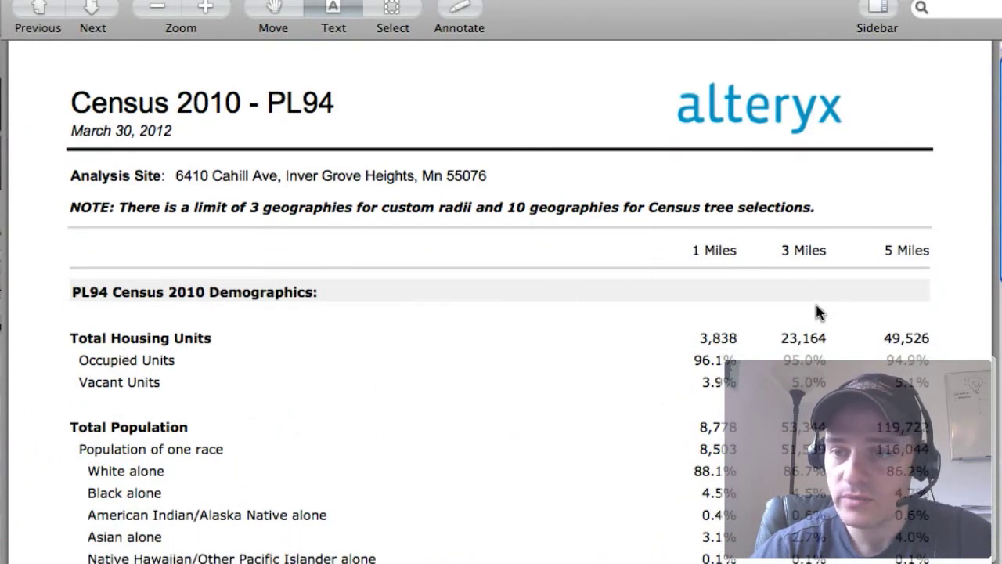
scroll(468, 470, "down", 5)
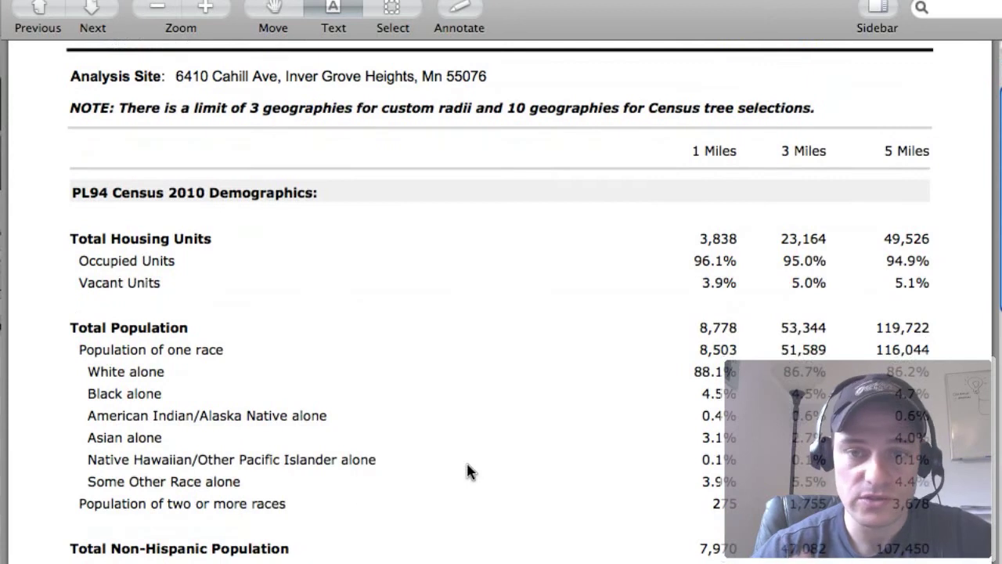
scroll(467, 471, "down", 1)
scroll(468, 471, "down", 3)
scroll(468, 471, "down", 15)
scroll(467, 470, "down", 20)
scroll(467, 470, "up", 20)
scroll(467, 471, "up", 6)
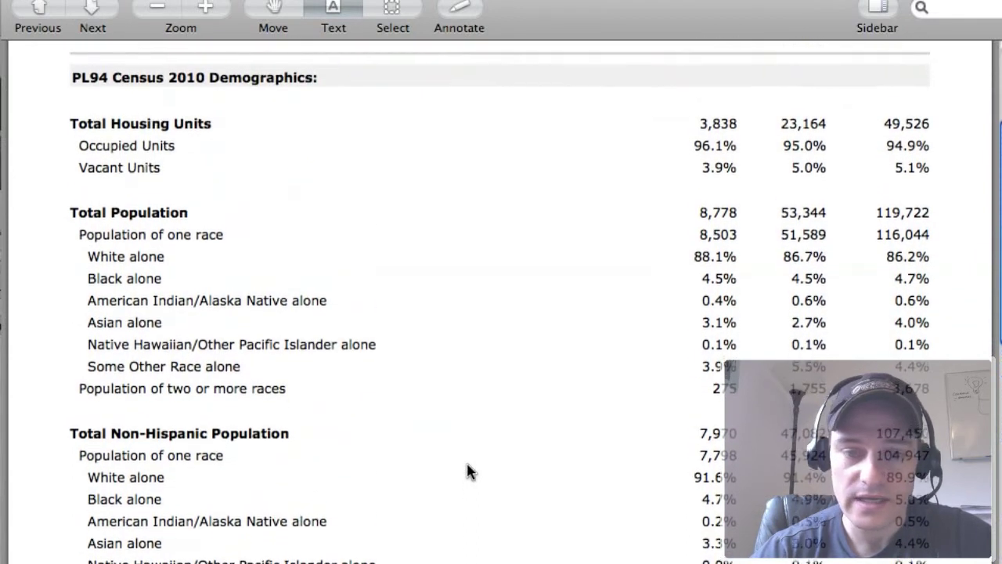
scroll(468, 471, "up", 1)
scroll(468, 470, "down", 15)
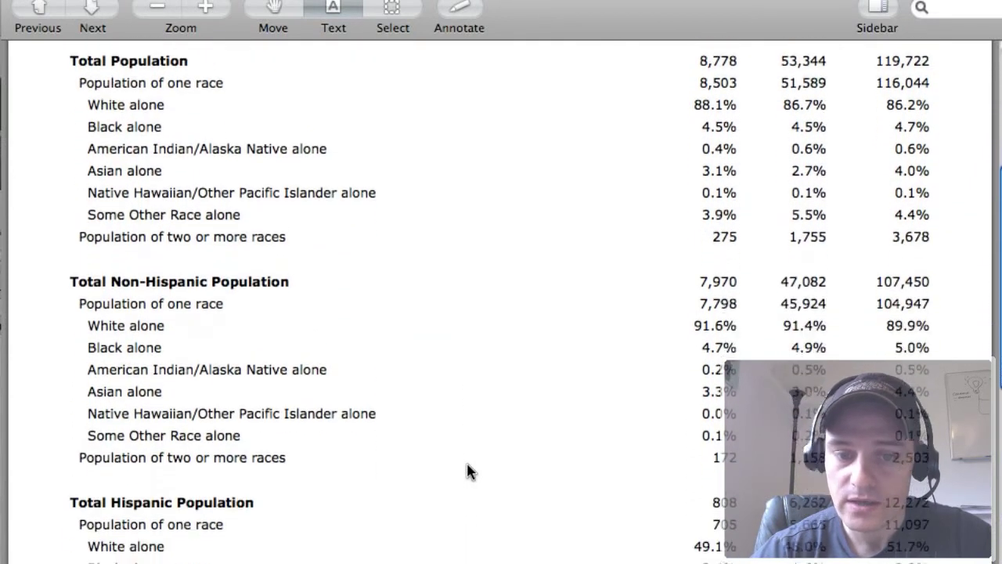
scroll(467, 471, "down", 20)
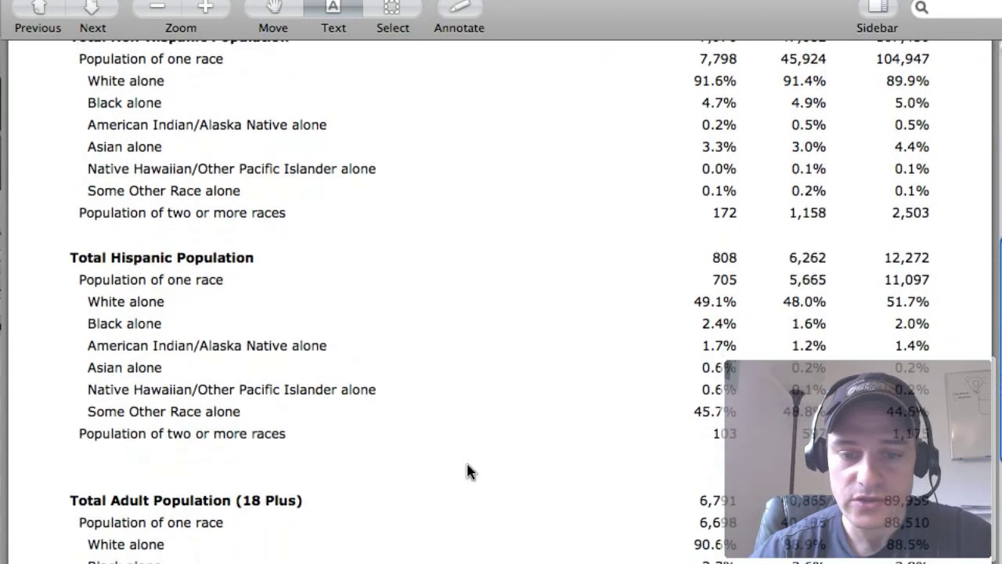
scroll(468, 471, "up", 18)
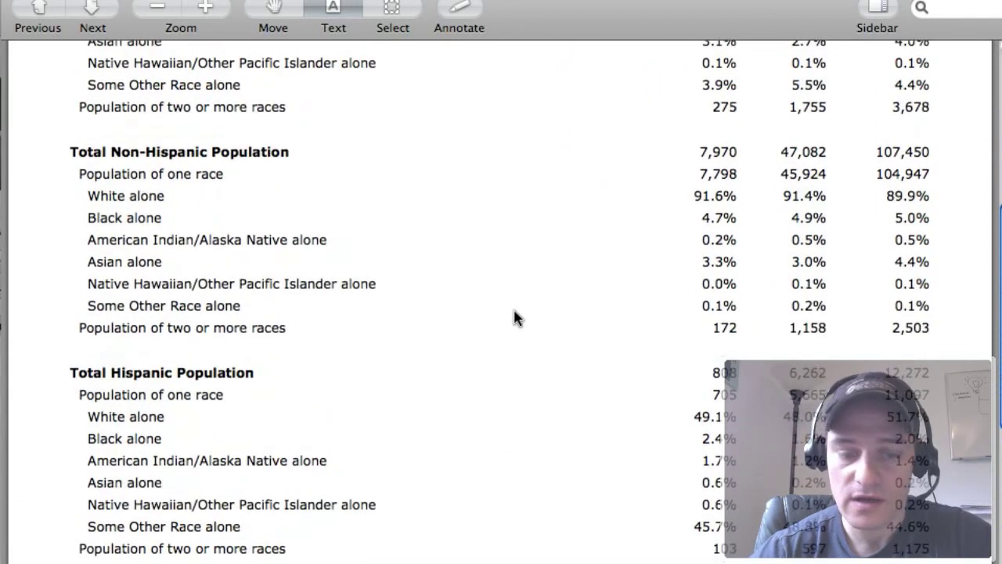
key("super+Tab")
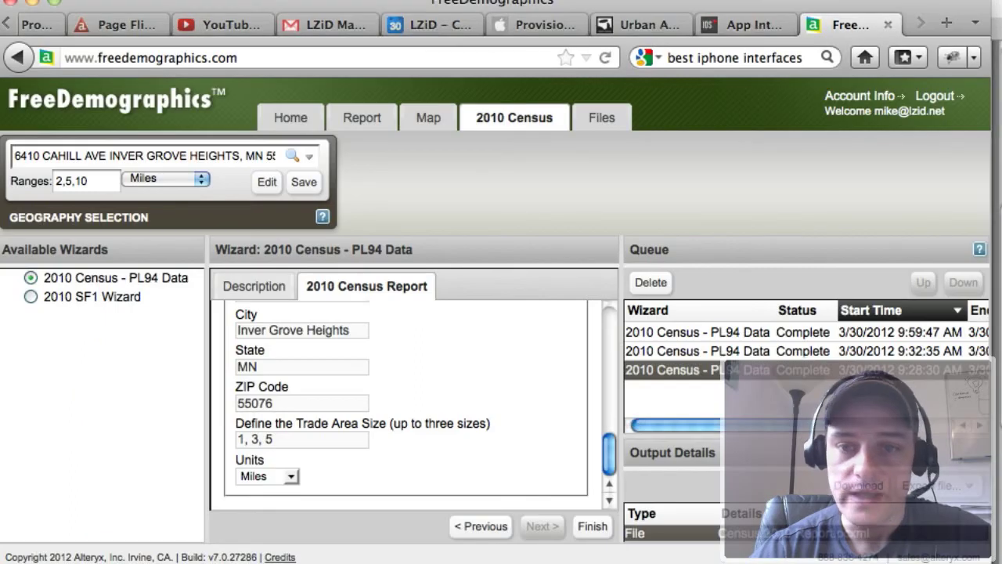